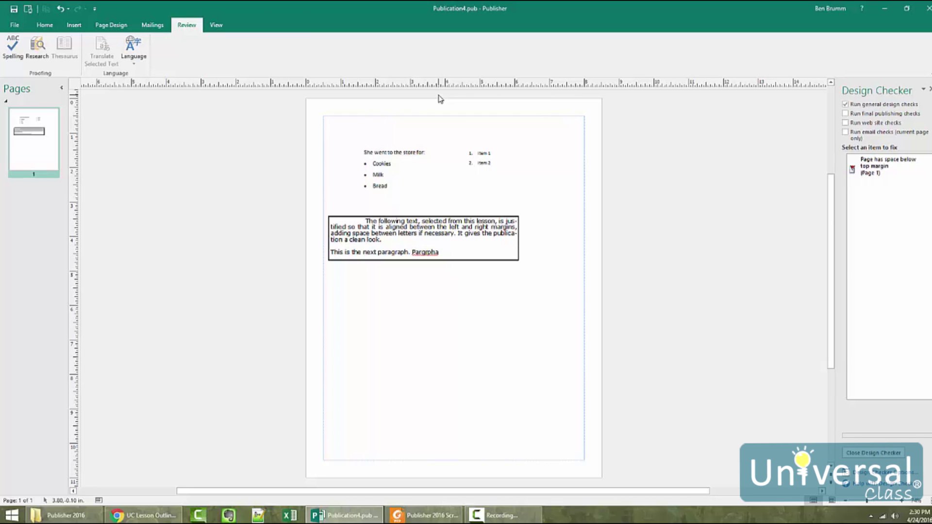
# Create a new blank 8.5 x 11" publication
pyautogui.click(45, 24)
pyautogui.click(17, 25)
pyautogui.click(32, 61)
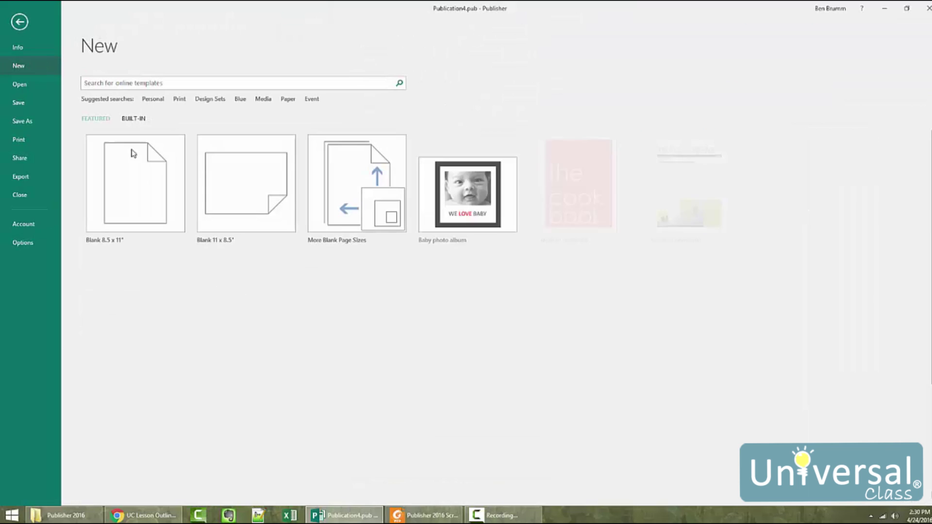
pyautogui.click(138, 215)
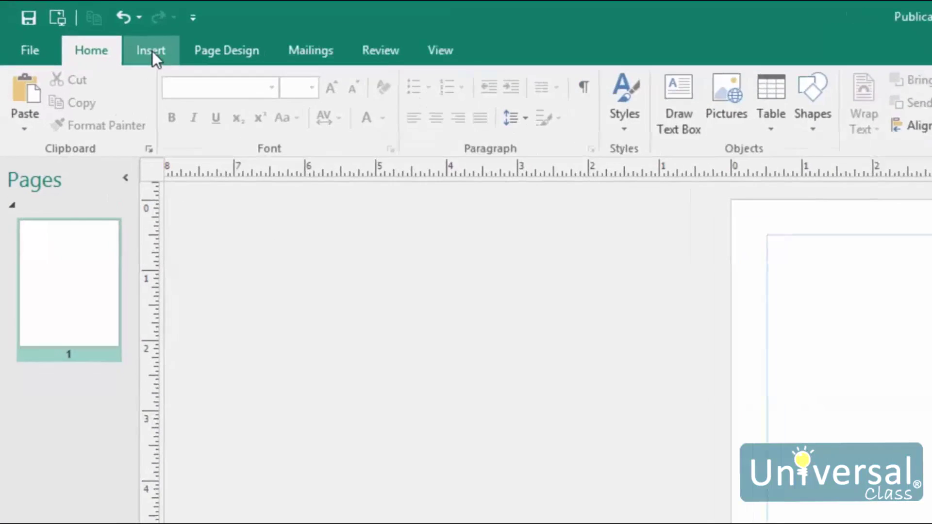
# Insert catalog pages into the publication and start a new product list for the merge
pyautogui.click(152, 51)
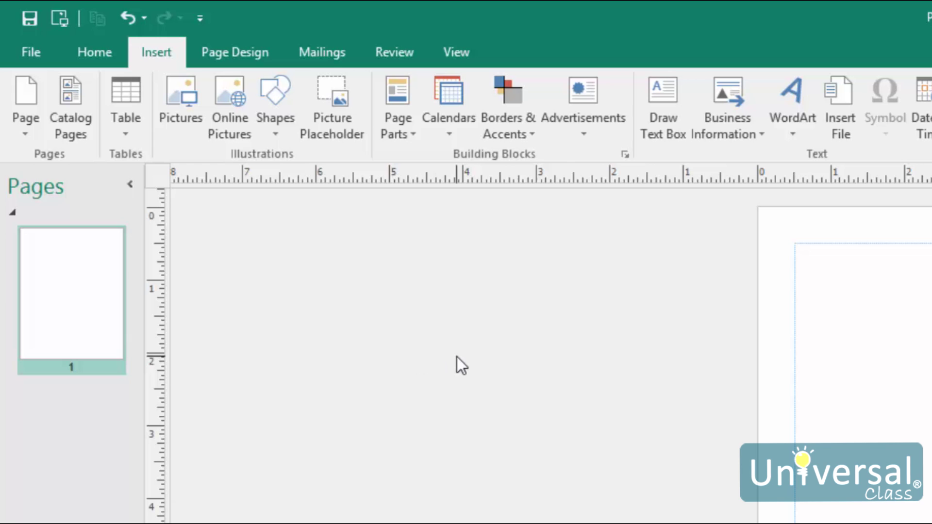
pyautogui.click(77, 102)
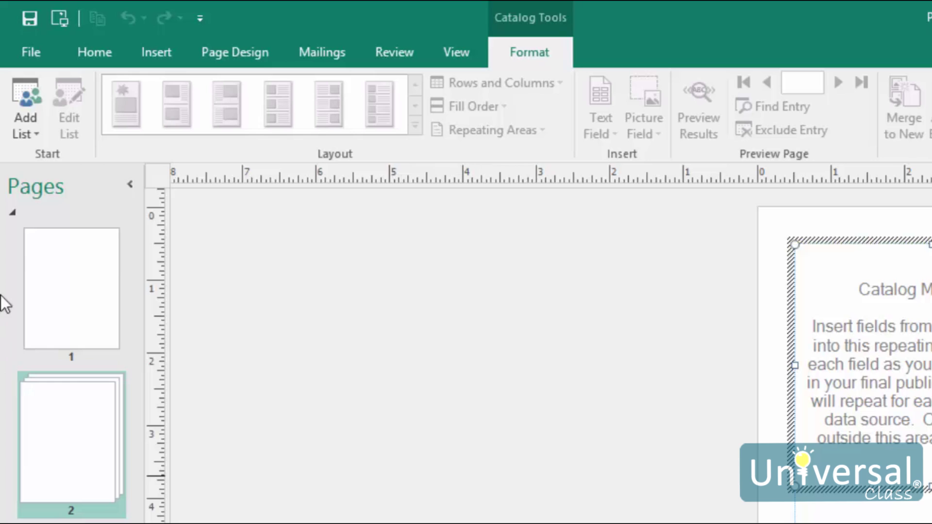
pyautogui.click(16, 127)
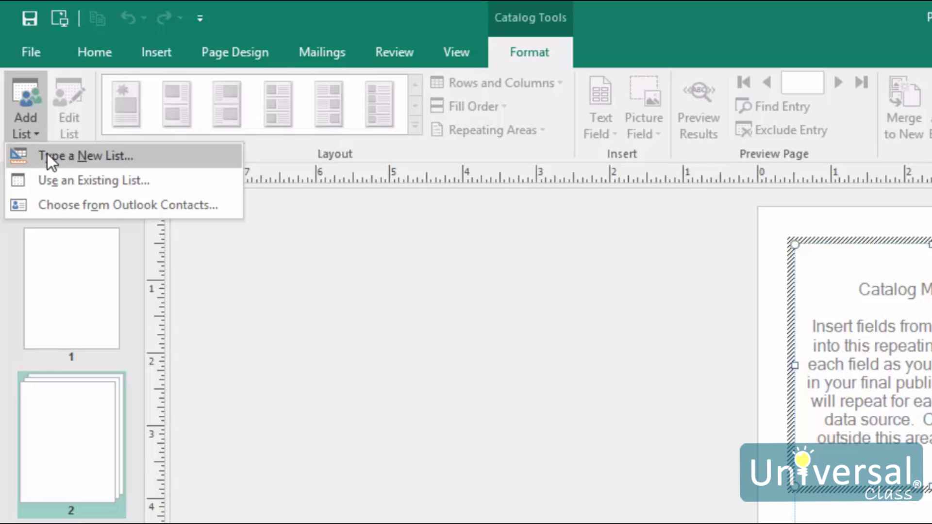
pyautogui.click(23, 157)
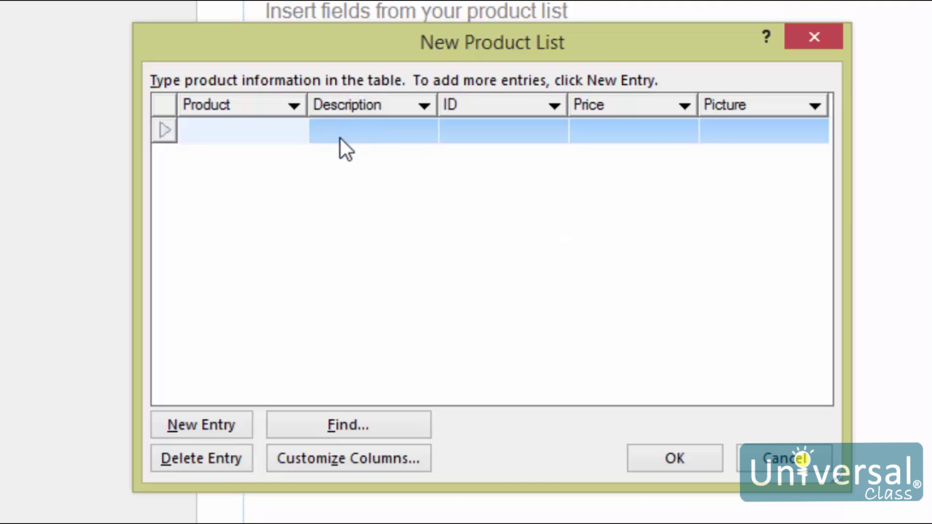
# Enter the first product as "Organic Shampoo" with the description "For healthier hair"
pyautogui.click(246, 132)
pyautogui.write('Organic SHam')
pyautogui.press('BackSpace')
pyautogui.press('BackSpace')
pyautogui.press('BackSpace')
pyautogui.write('hampoo')
pyautogui.press('Tab')
pyautogui.write('For healthier h')
pyautogui.write('ea')
pyautogui.press('BackSpace')
pyautogui.press('BackSpace')
pyautogui.write('air')
# Give the shampoo the ID 123456 and the price $19.95, leave its picture blank, and add a new entry
pyautogui.press('Tab')
pyautogui.write('123456')
pyautogui.press('Tab')
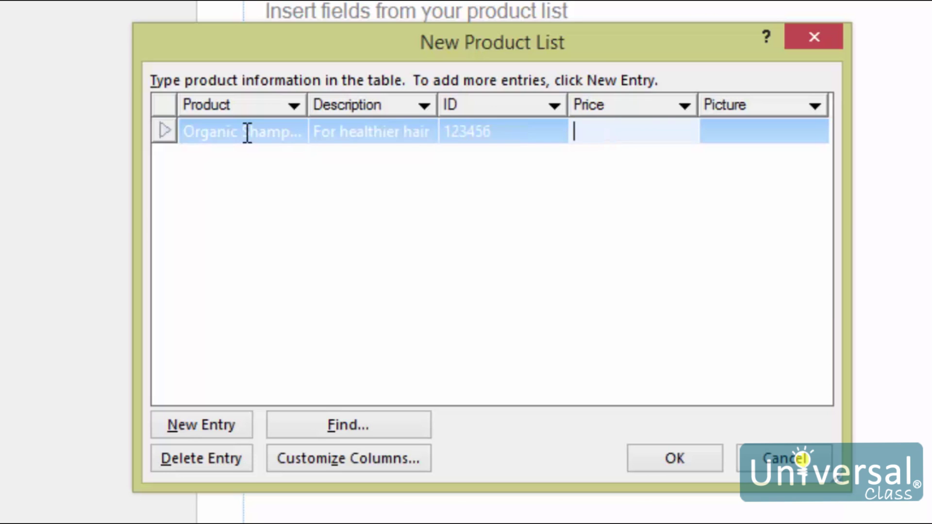
pyautogui.write('$19.95')
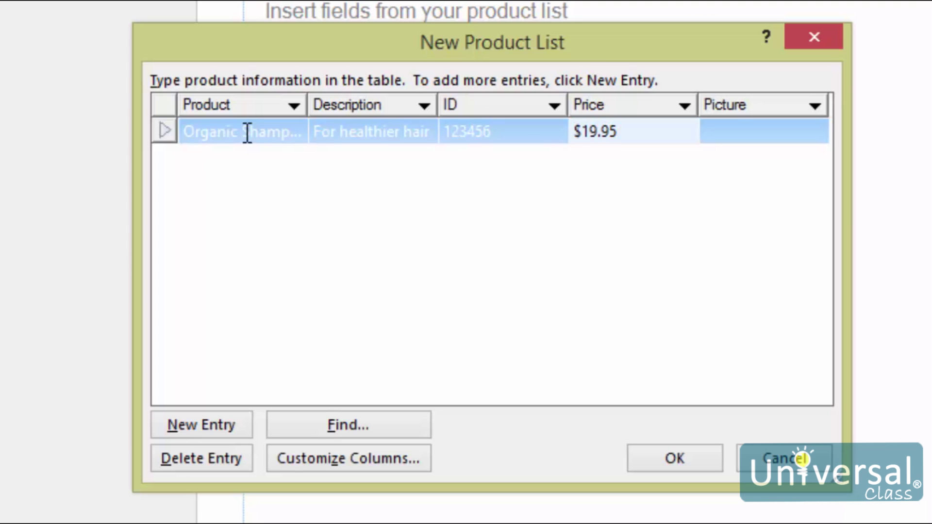
pyautogui.click(548, 227)
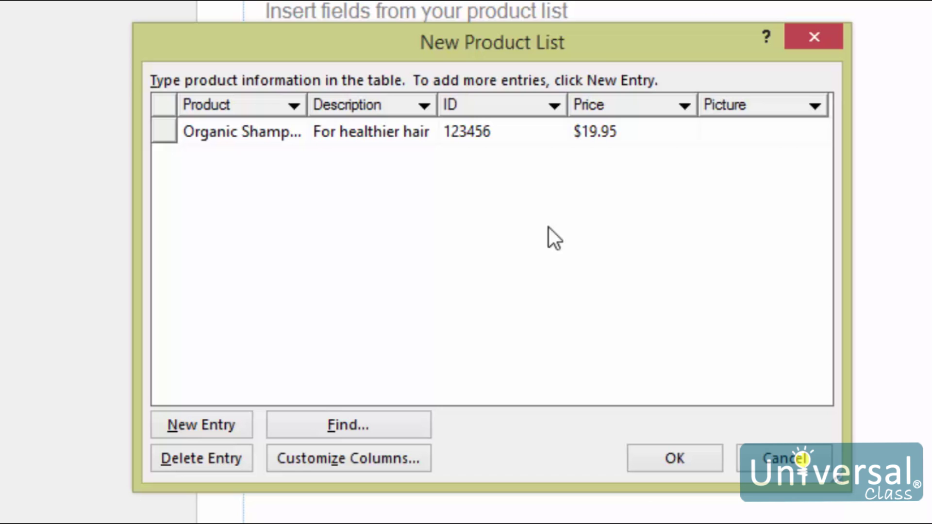
pyautogui.click(793, 132)
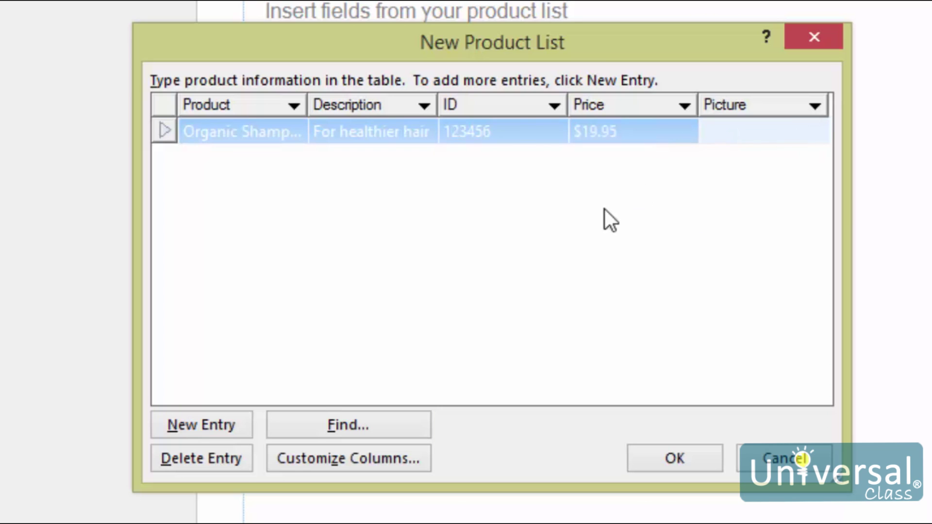
pyautogui.click(219, 435)
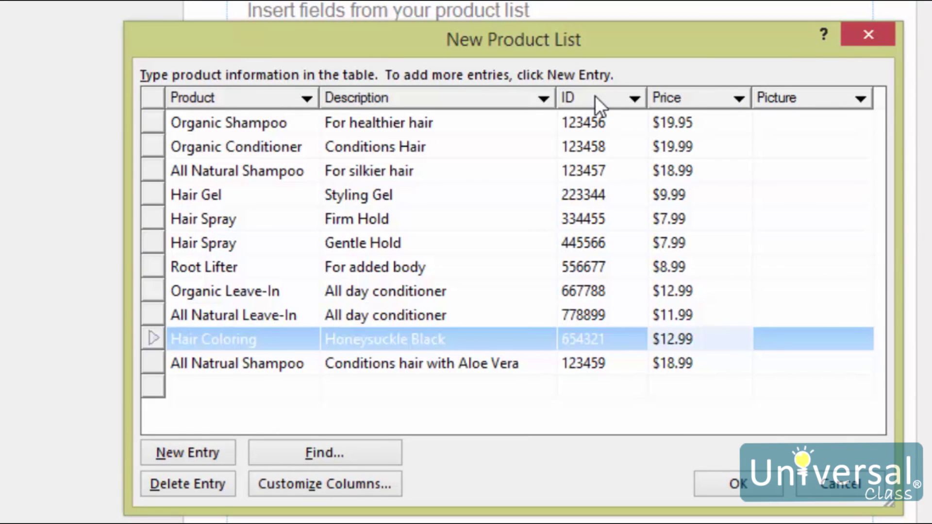
# Save the completed product list as Hair Products in My Data Sources and accept all its products for the catalog merge
pyautogui.click(735, 488)
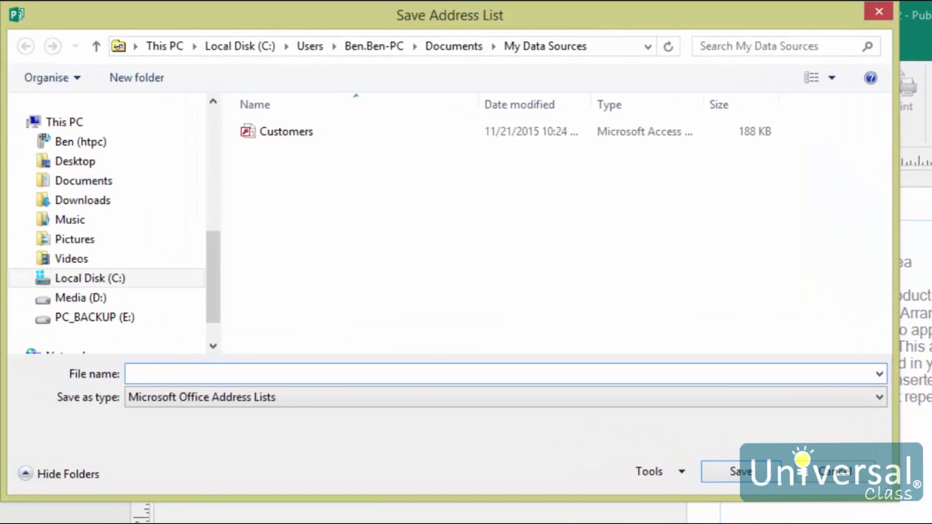
pyautogui.write('Hair Products')
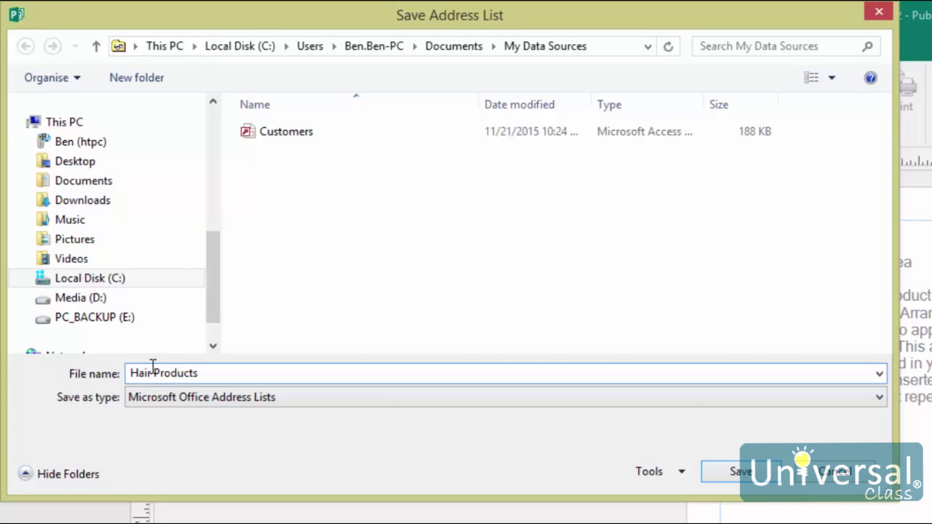
pyautogui.click(737, 473)
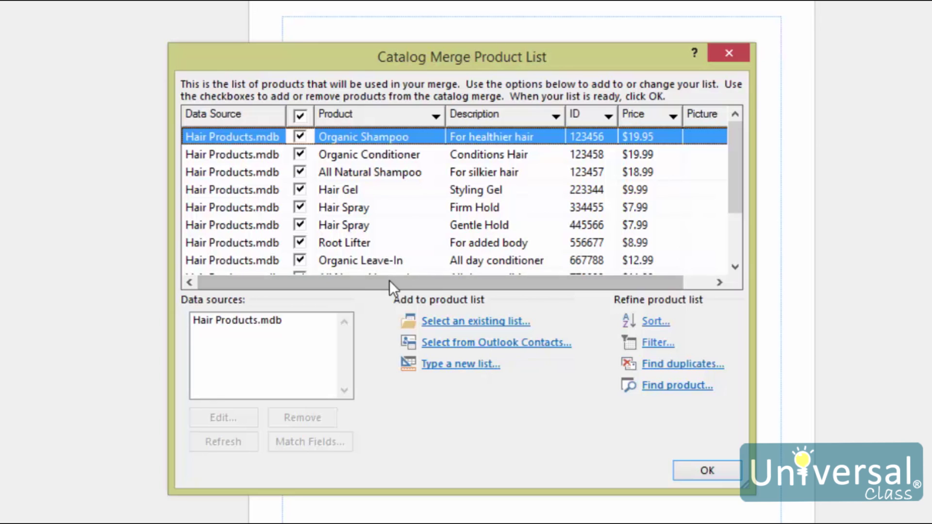
pyautogui.click(727, 473)
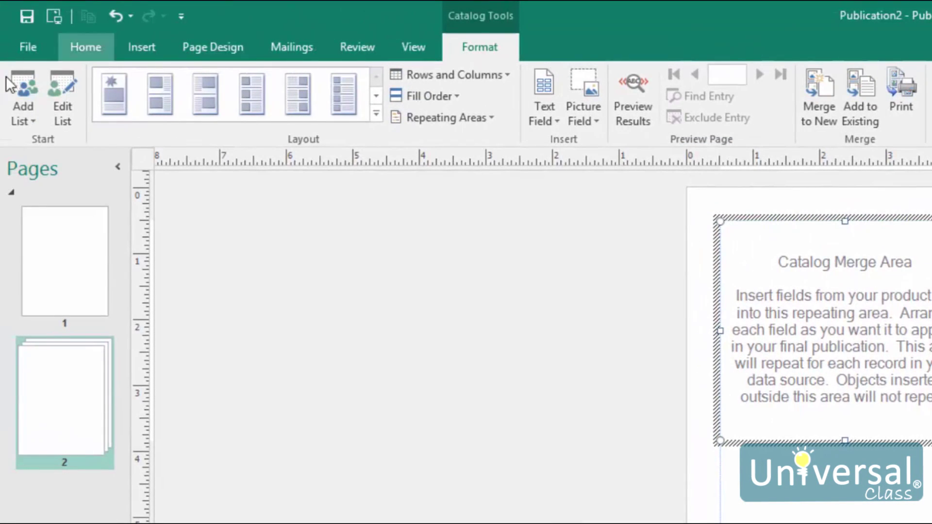
# Examine the customizable field names of a new product list without creating one
pyautogui.click(19, 95)
pyautogui.click(56, 140)
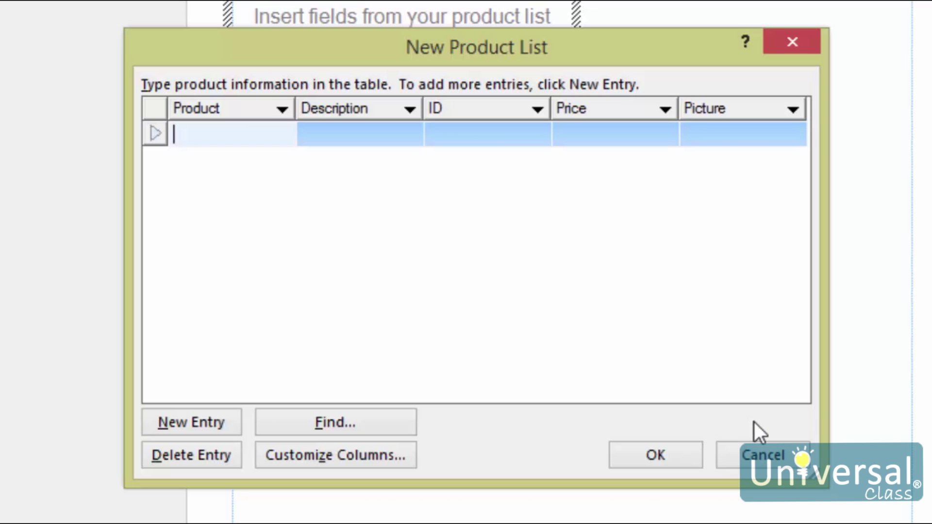
pyautogui.click(333, 457)
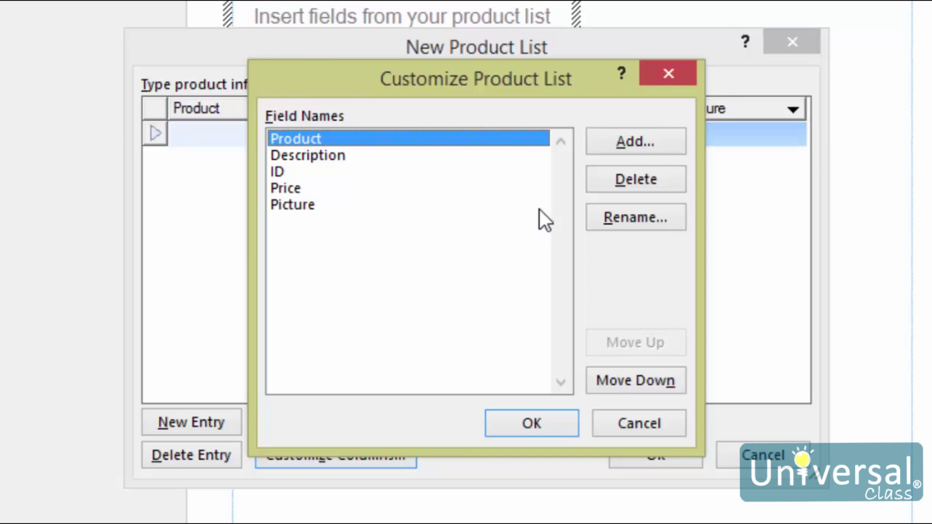
pyautogui.click(619, 419)
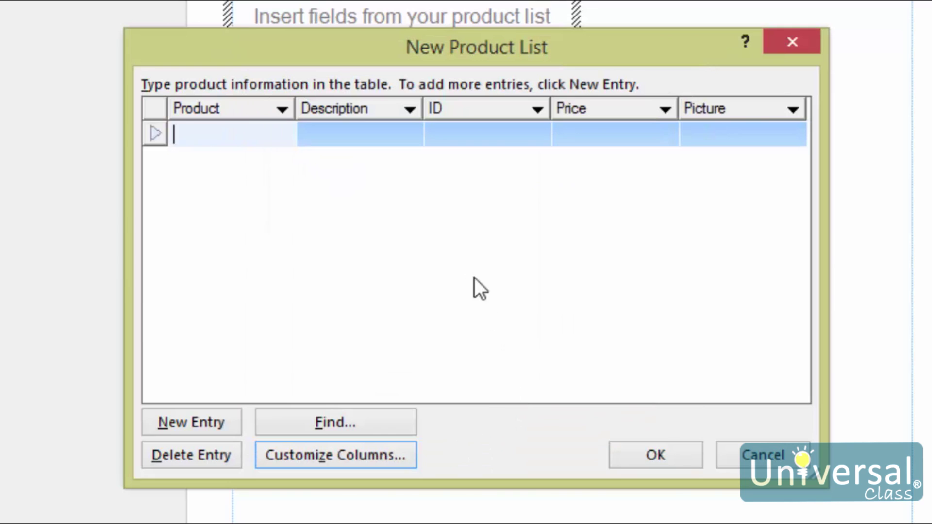
pyautogui.click(767, 461)
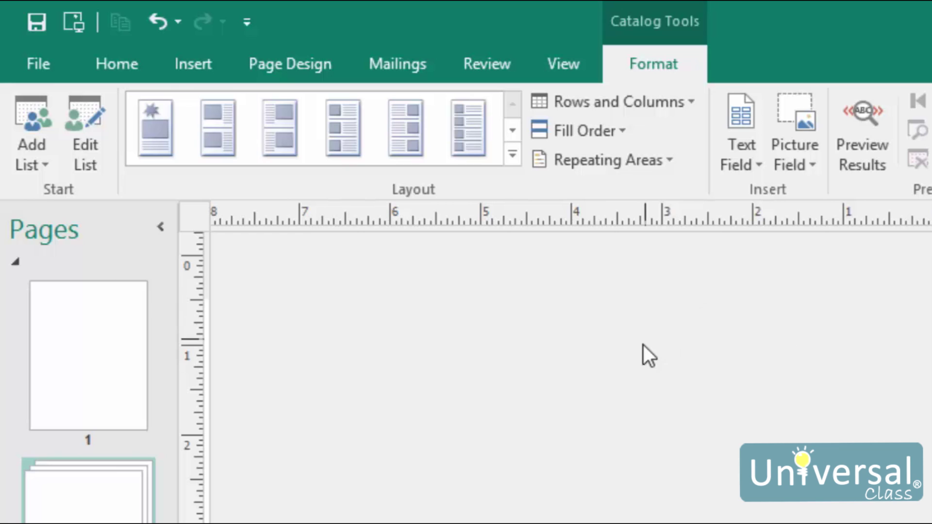
# Connect the catalog merge to Sheet1$ of the existing Hair Products Excel workbook in Documents, with the first row as column headers
pyautogui.click(19, 137)
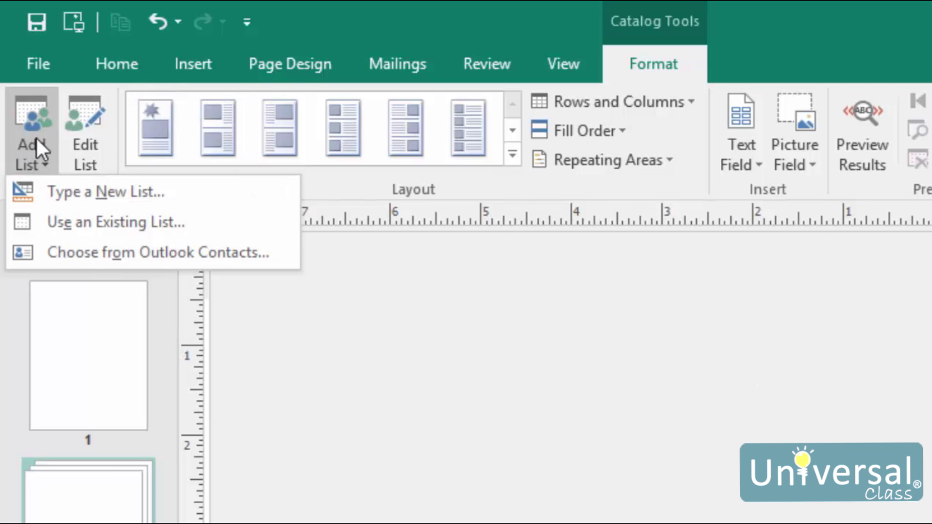
pyautogui.click(146, 223)
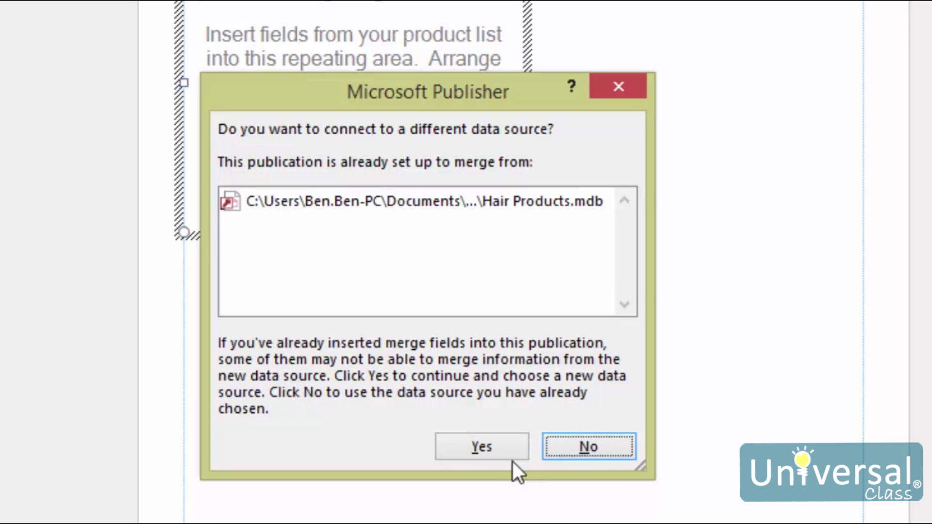
pyautogui.click(480, 447)
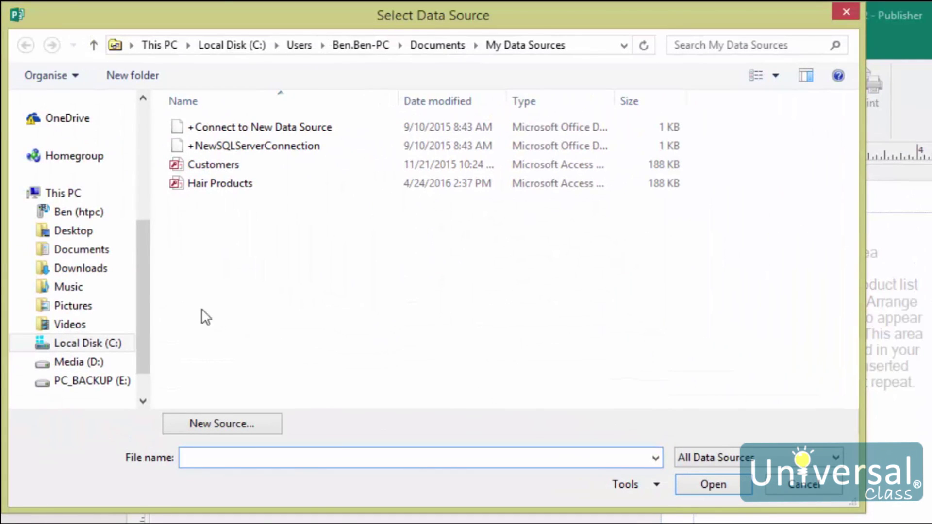
pyautogui.click(91, 251)
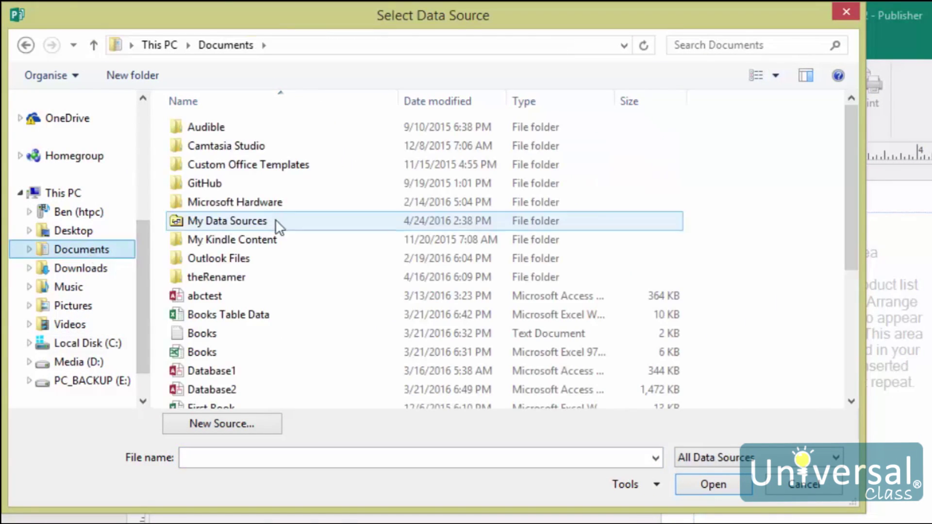
pyautogui.scroll(-1, 863, 301)
pyautogui.scroll(-2, 298, 238)
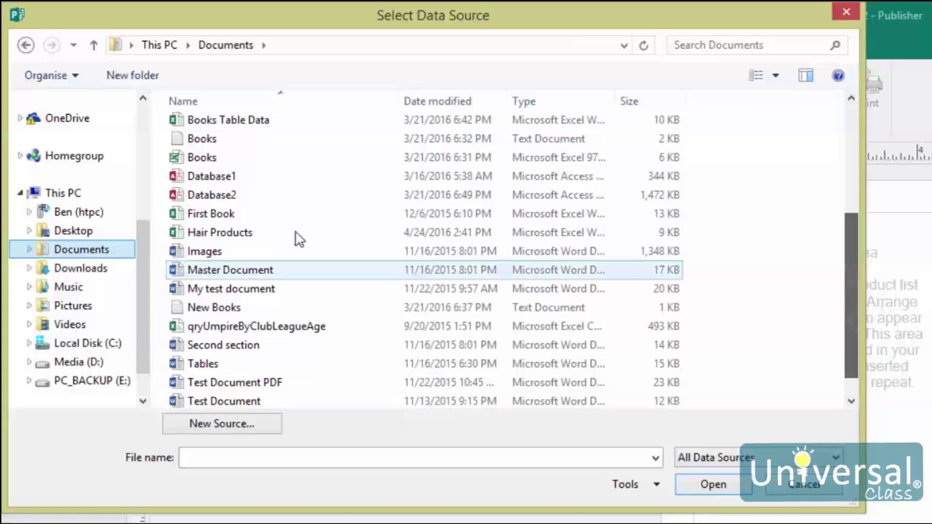
pyautogui.click(272, 214)
pyautogui.click(282, 232)
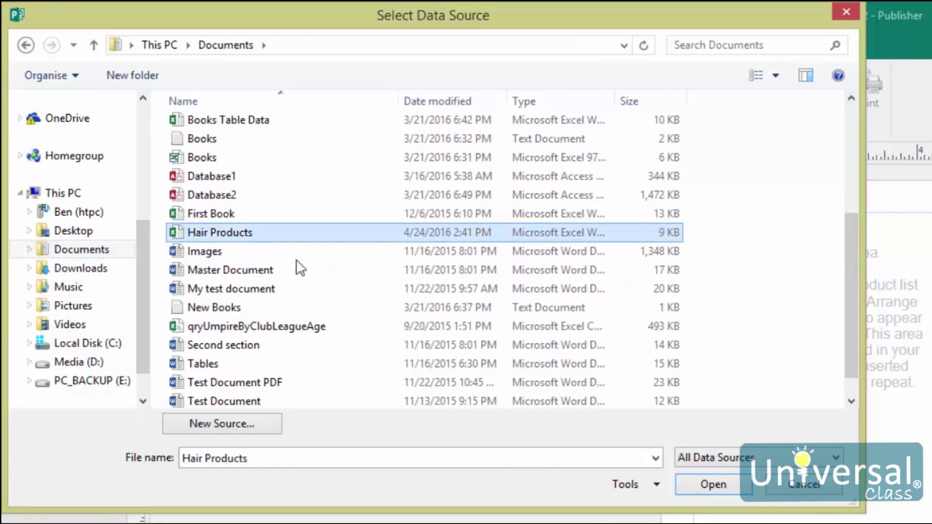
pyautogui.click(712, 485)
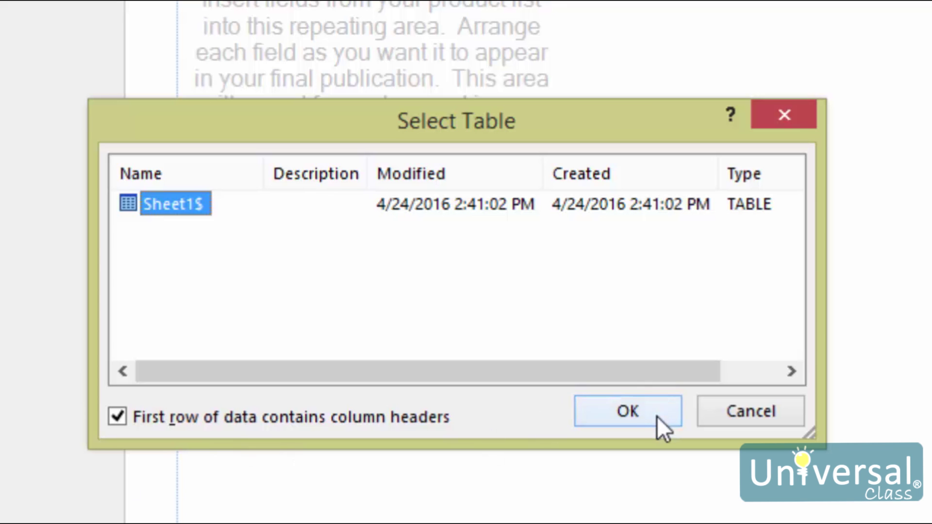
pyautogui.click(652, 412)
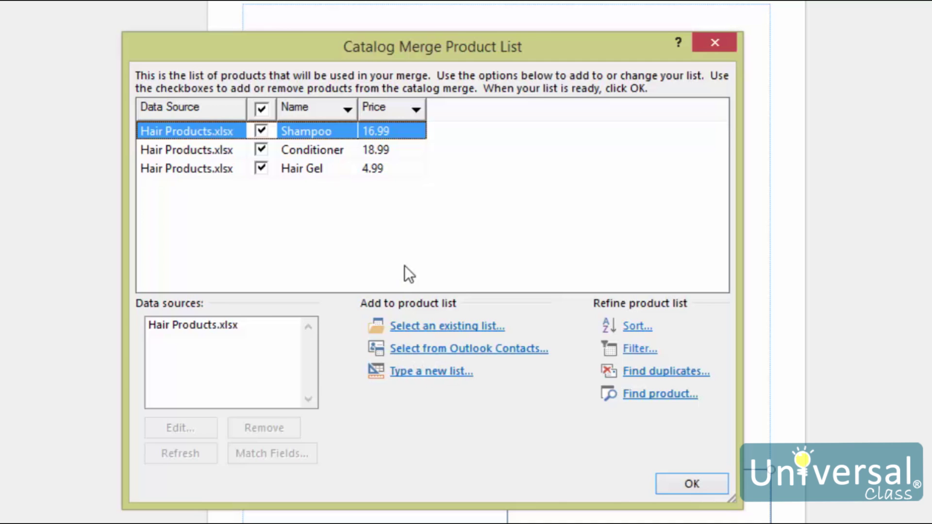
# Select the Hair Gel entry and the Hair Products.xlsx data source, and accept the merge product list
pyautogui.click(261, 168)
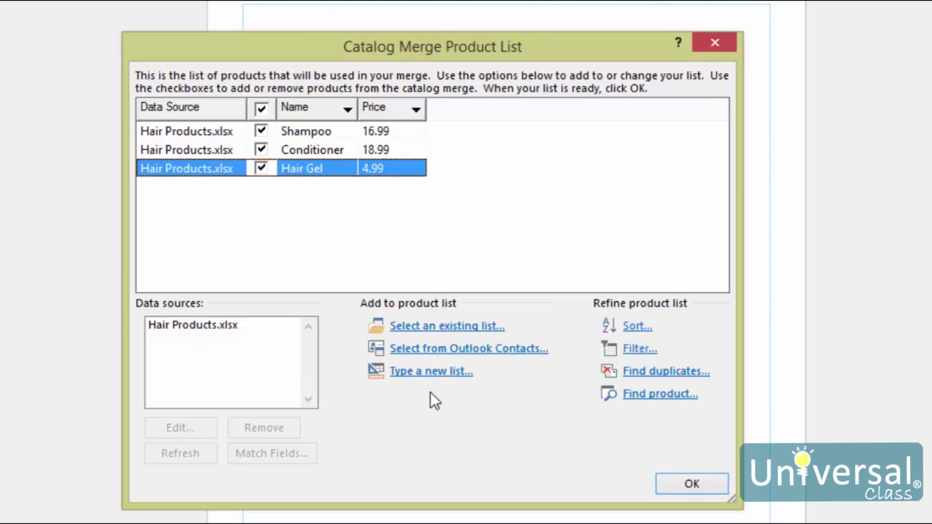
pyautogui.click(219, 327)
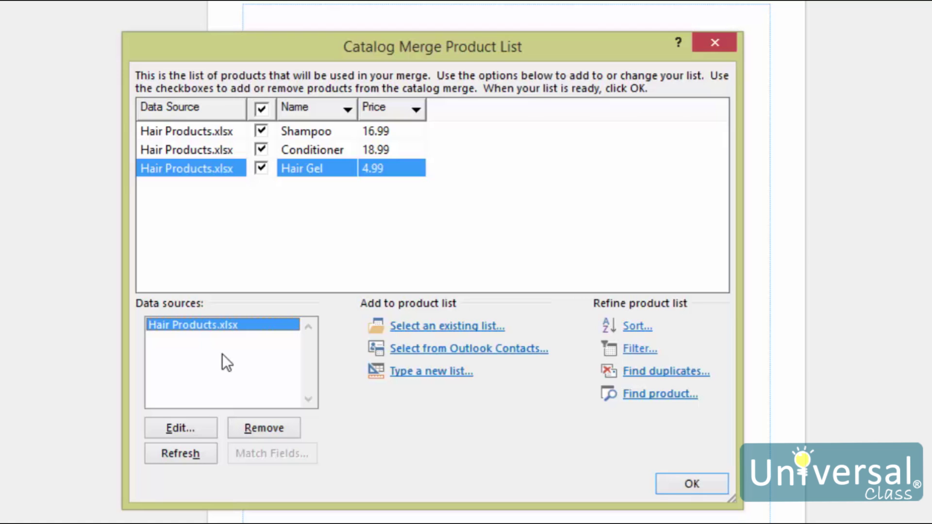
pyautogui.click(713, 486)
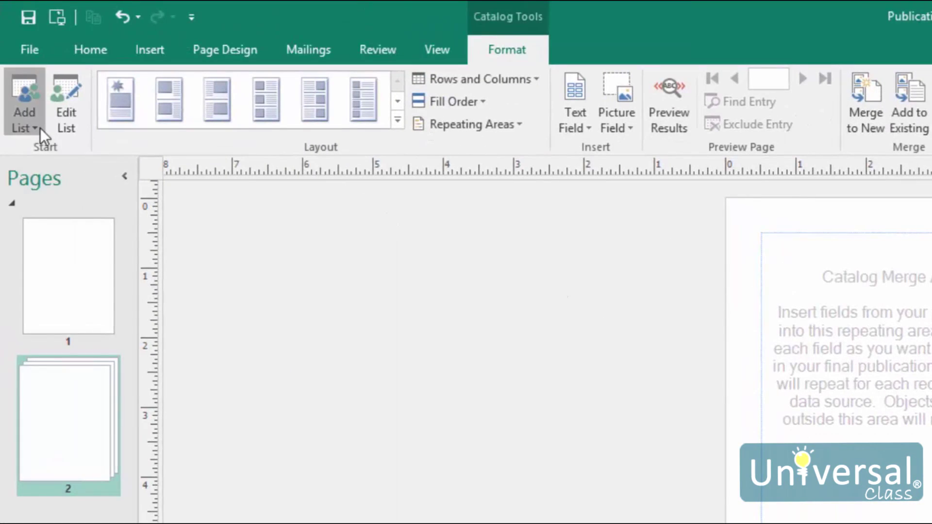
# Switch the catalog merge to the existing Hair Products Access database in My Data Sources and accept all its products
pyautogui.click(39, 127)
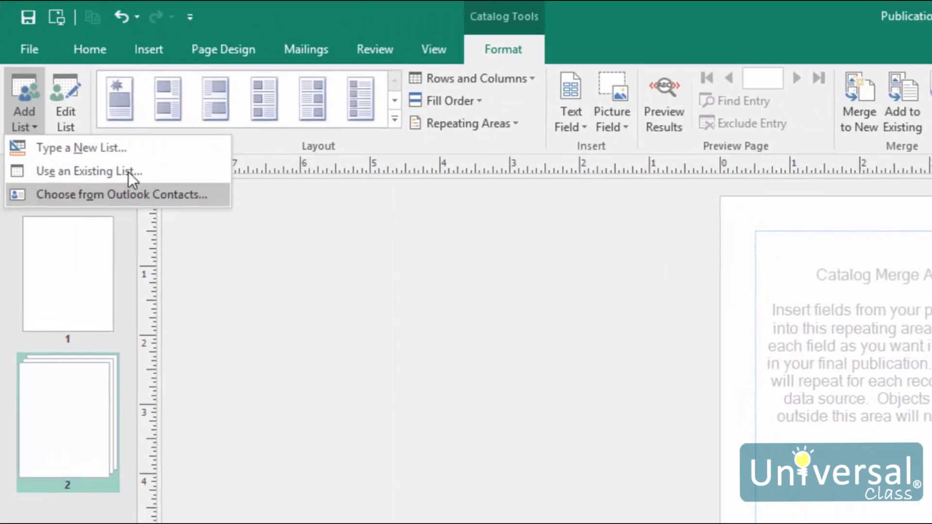
pyautogui.click(129, 172)
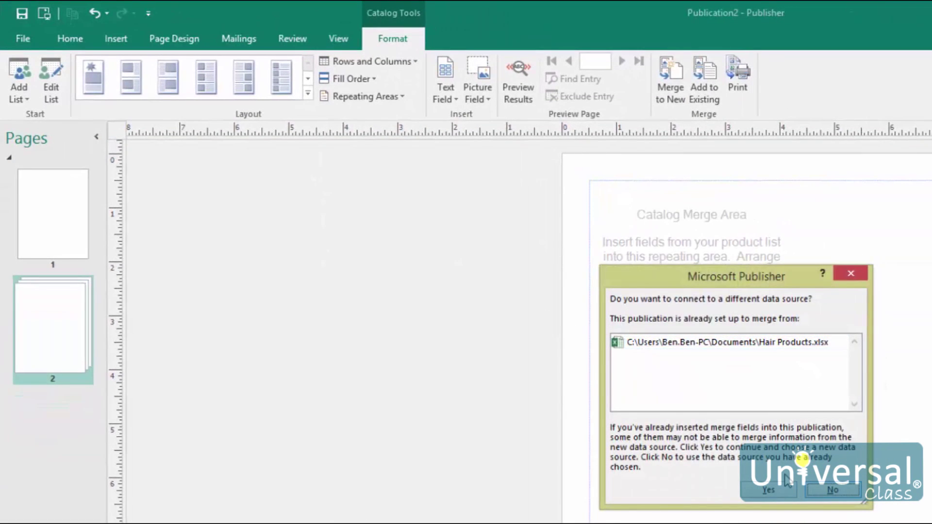
pyautogui.click(768, 490)
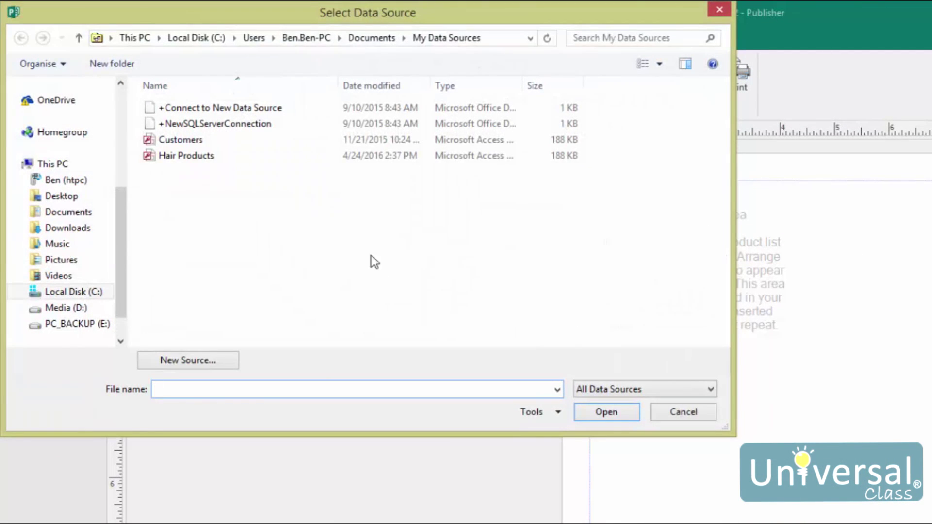
pyautogui.click(196, 156)
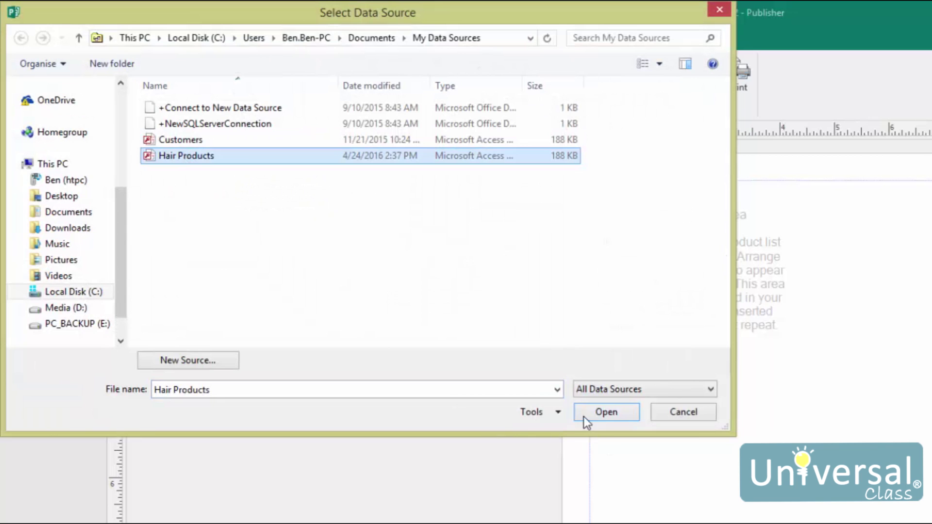
pyautogui.click(605, 414)
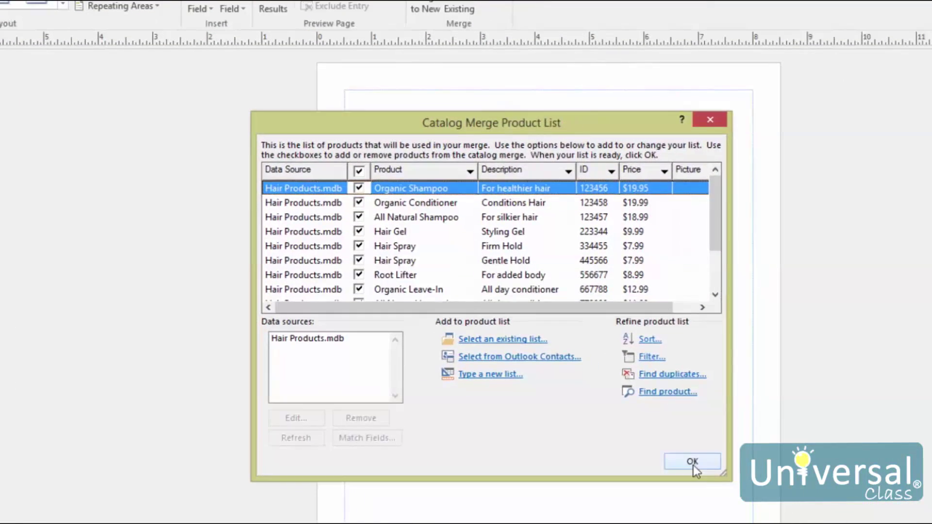
pyautogui.click(693, 463)
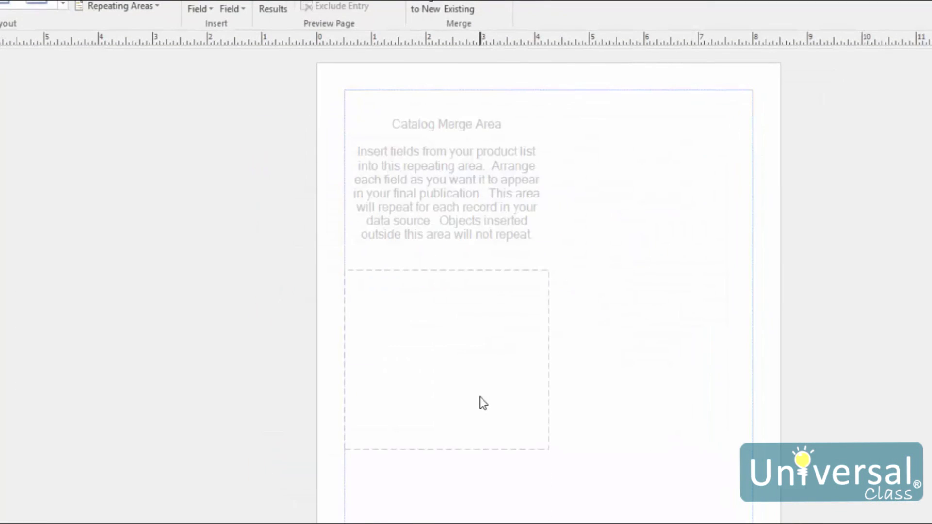
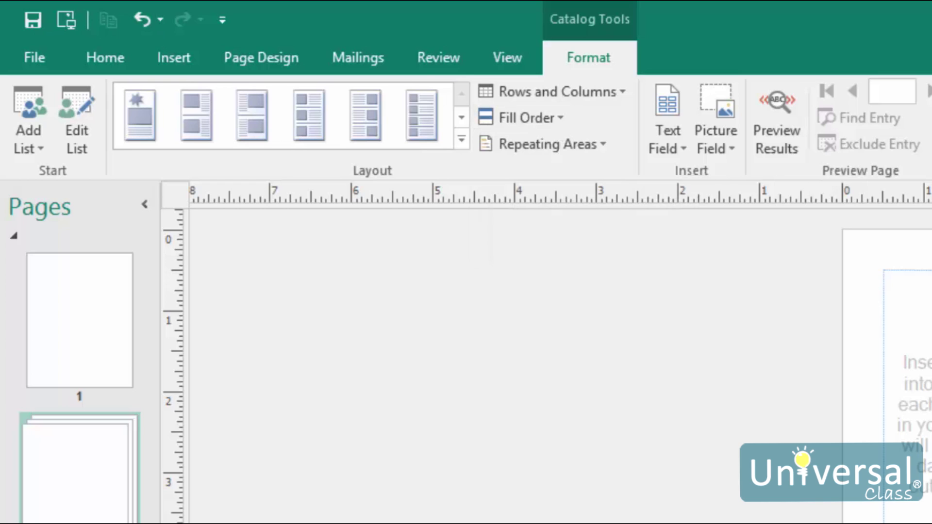
# Check the repeating area options and apply the catalog layout with three entries per page and pictures on the left
pyautogui.click(602, 143)
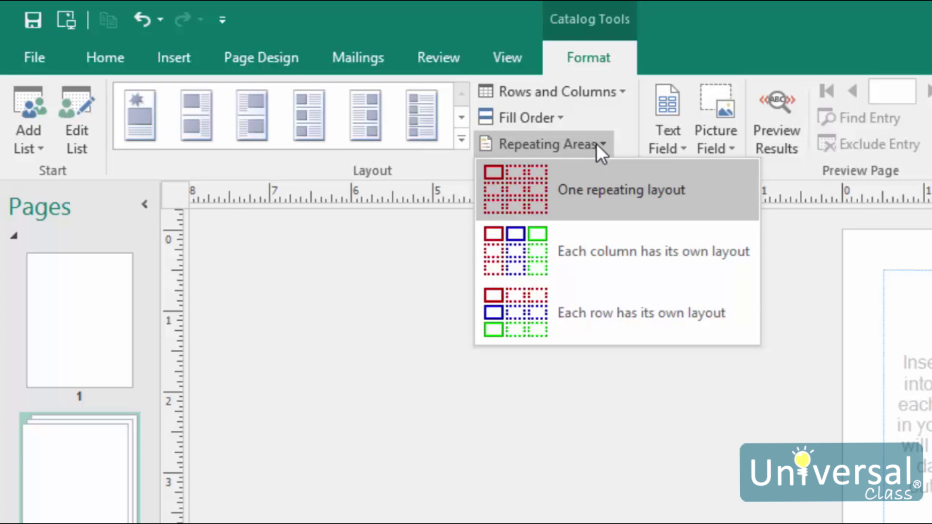
pyautogui.click(384, 313)
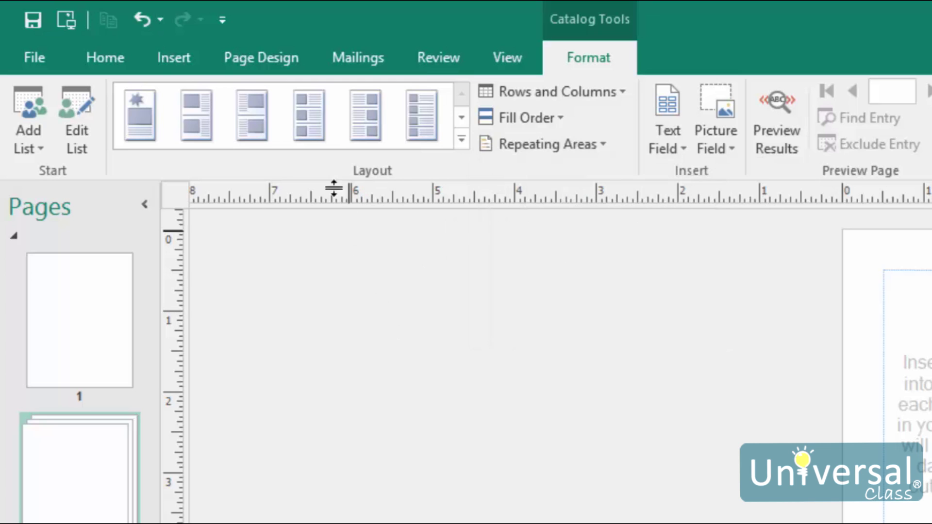
pyautogui.click(301, 110)
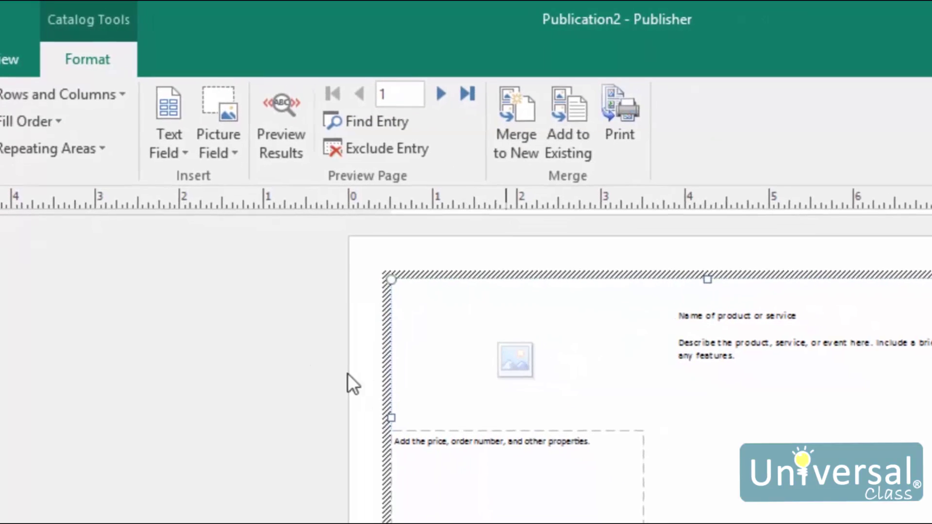
# Replace the product name placeholder with the Product text field and leave a blank line before the description placeholder
pyautogui.click(156, 137)
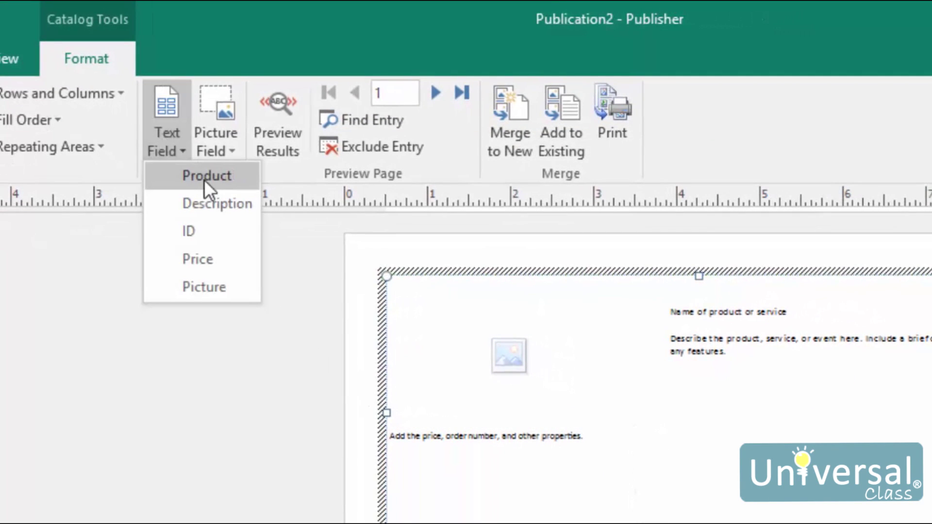
pyautogui.click(801, 316)
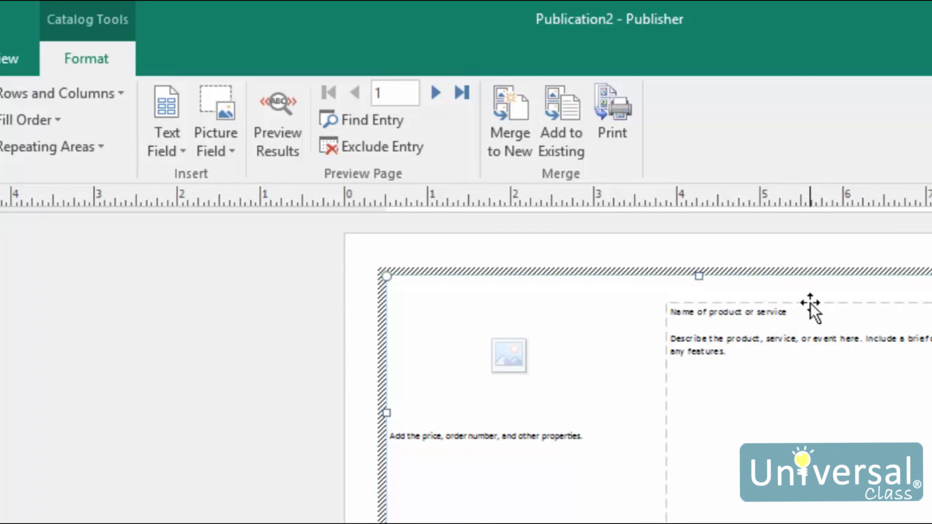
pyautogui.click(810, 304)
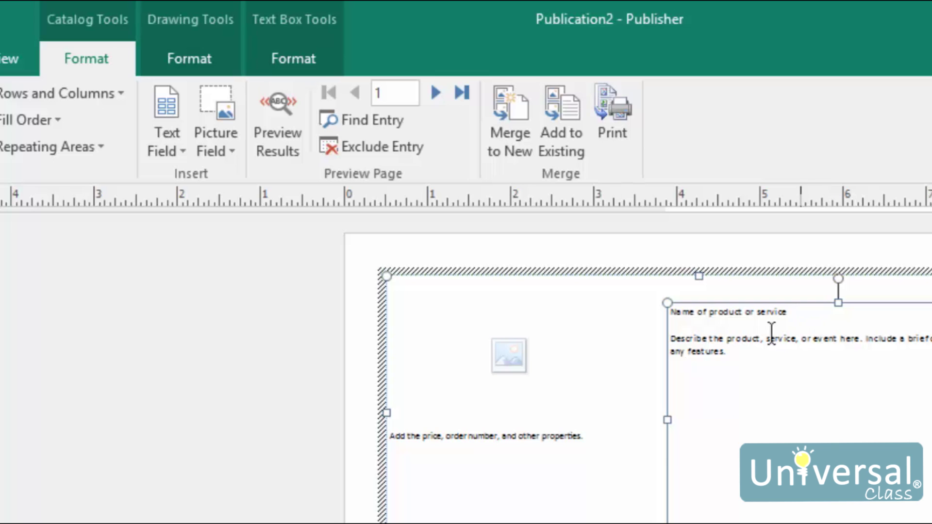
pyautogui.click(800, 319)
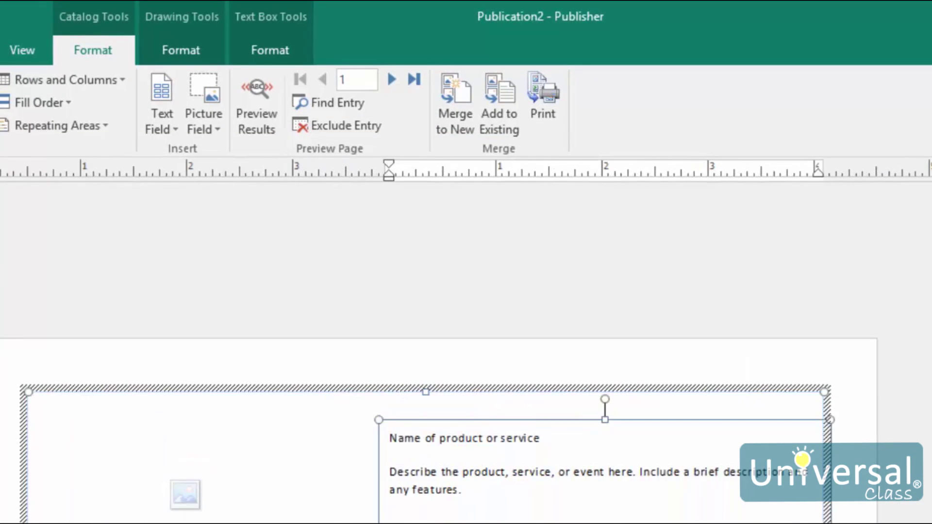
pyautogui.click(354, 414)
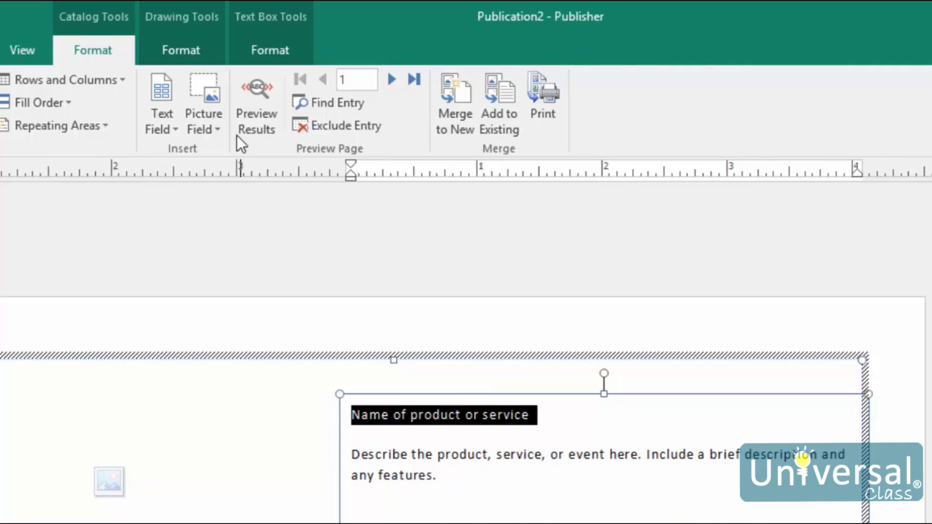
pyautogui.click(158, 122)
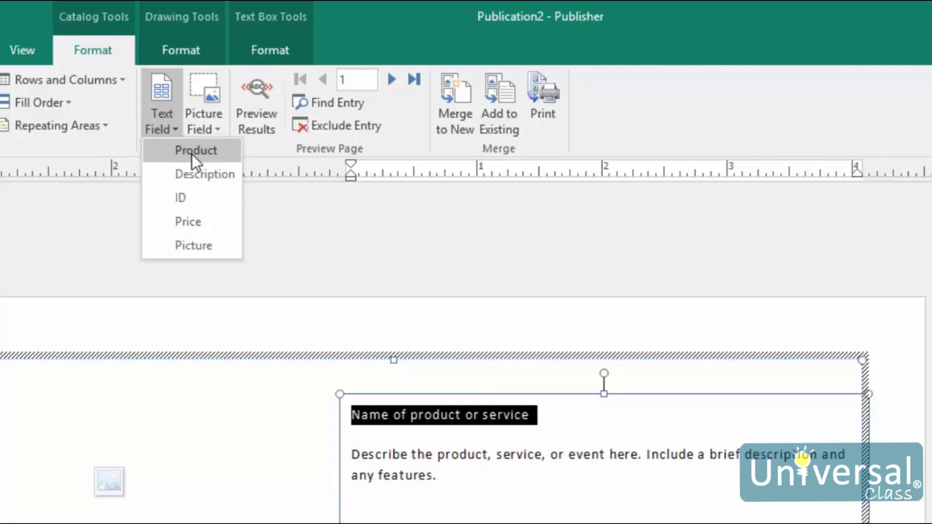
pyautogui.click(192, 153)
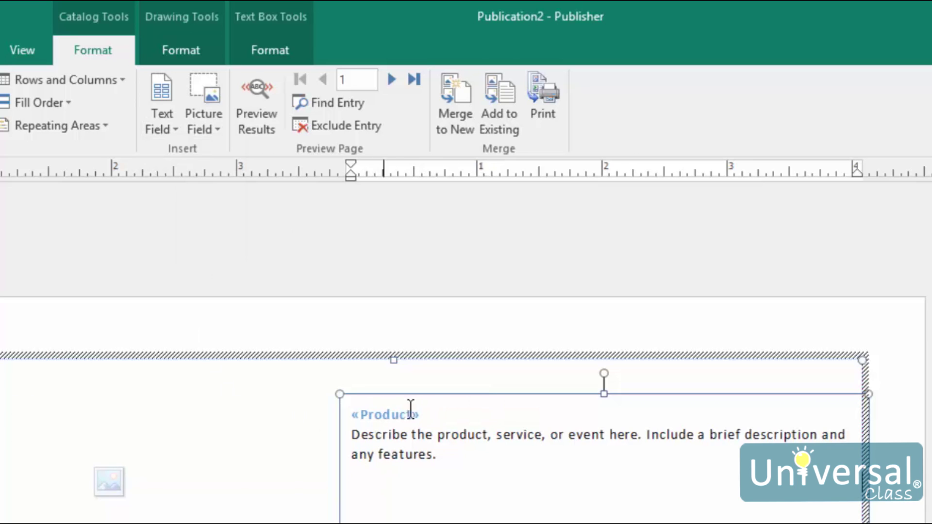
pyautogui.click(350, 434)
pyautogui.press('Return')
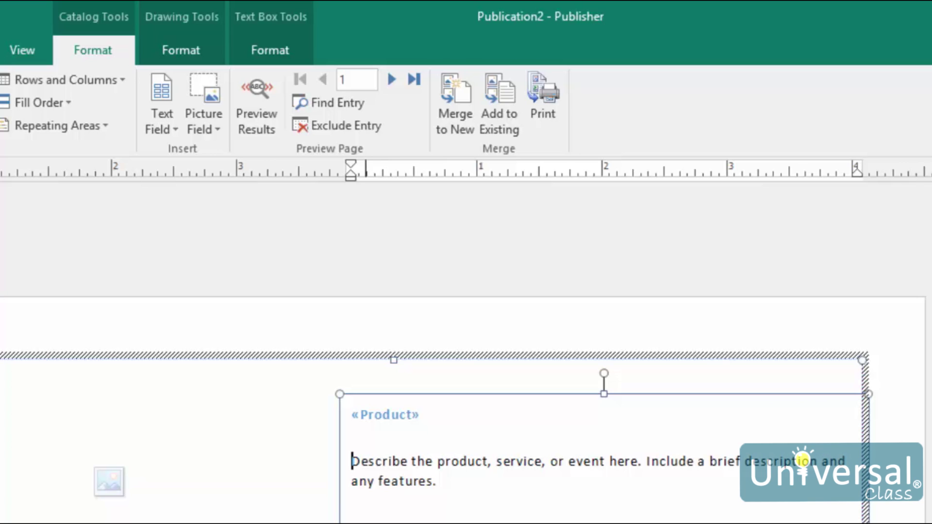
# Enlarge the font size of the Product field in the catalog merge area
pyautogui.moveTo(423, 413); pyautogui.dragTo(334, 418)
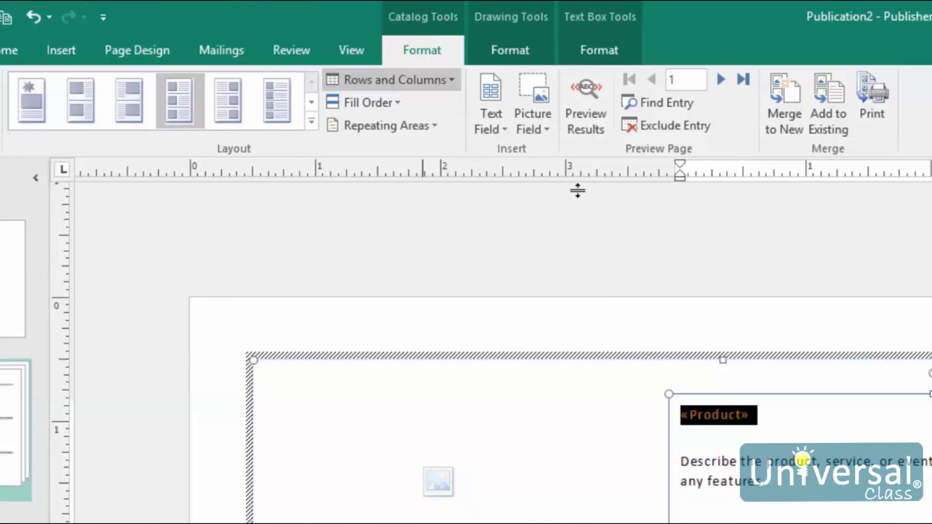
pyautogui.click(14, 49)
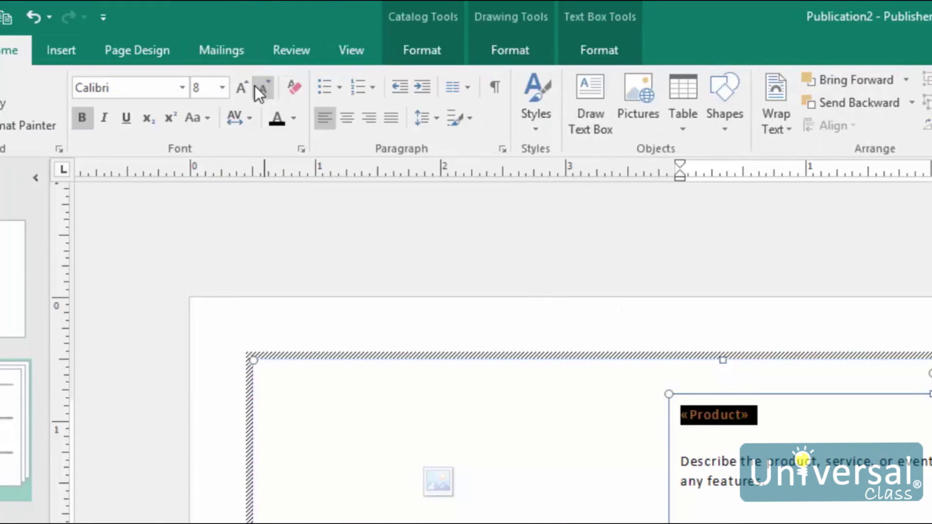
pyautogui.click(221, 88)
pyautogui.click(205, 264)
pyautogui.click(815, 468)
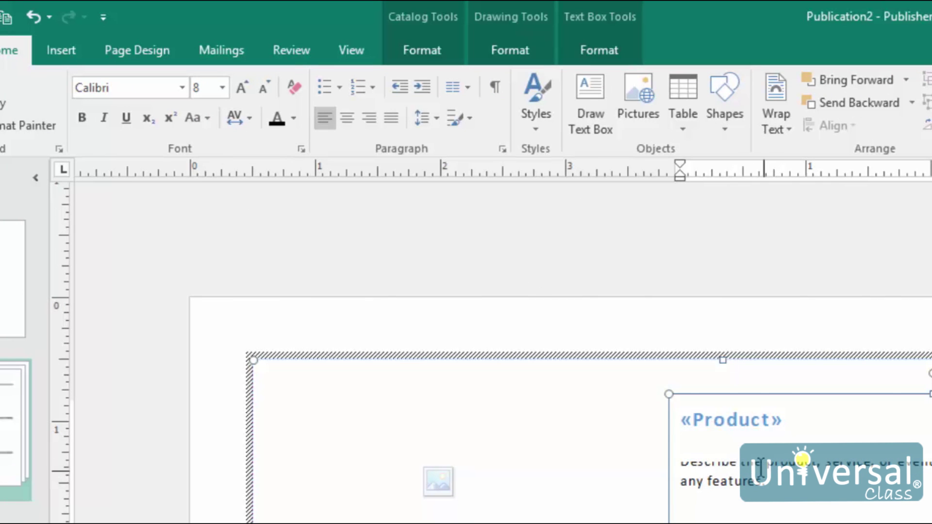
# Replace the product description placeholder beneath the Product field with the Description text field
pyautogui.click(684, 452)
pyautogui.hotkey('ctrl', 'End')
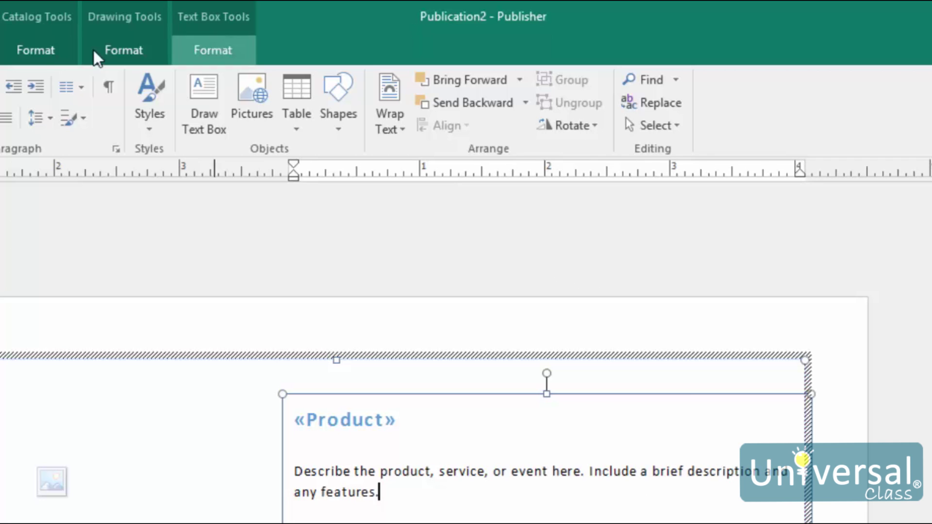
pyautogui.click(39, 48)
pyautogui.tripleClick(326, 477)
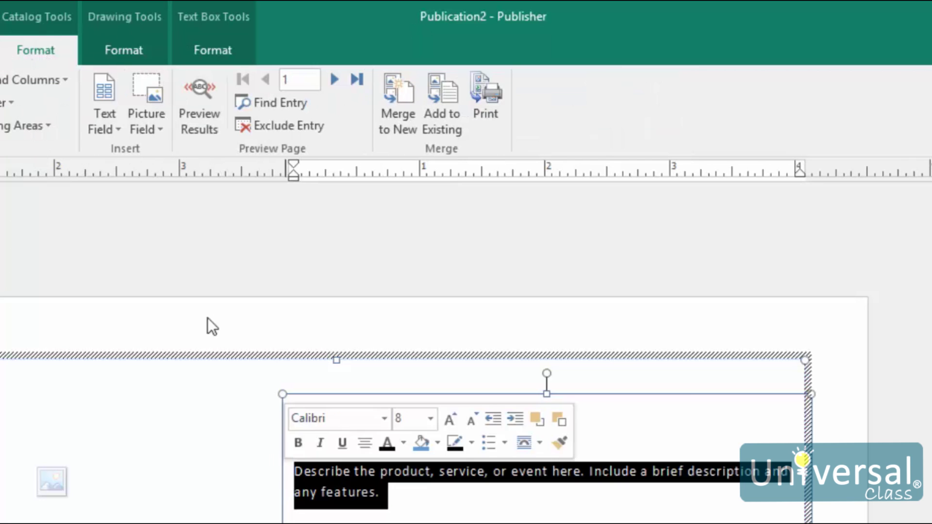
pyautogui.click(104, 119)
pyautogui.click(173, 175)
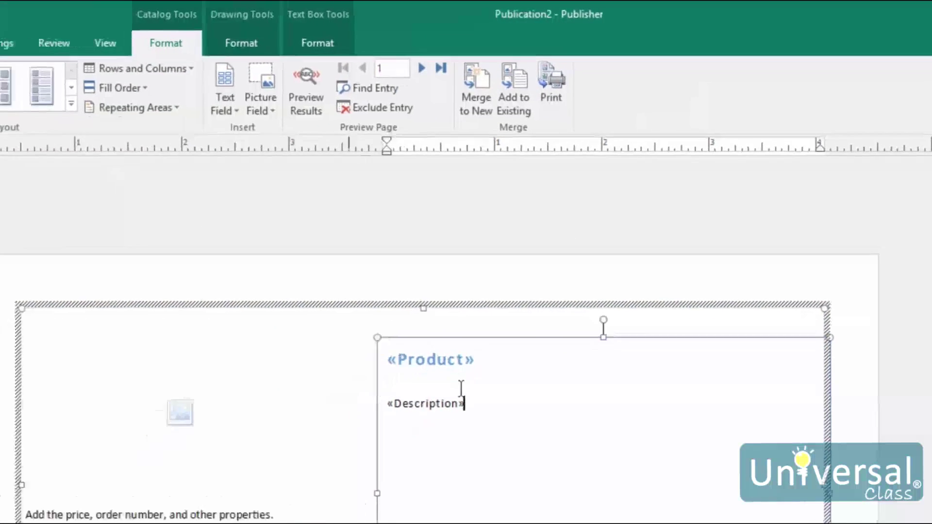
# Replace the price and order number placeholder with the ID text field and add the Price field on the line below
pyautogui.tripleClick(50, 515)
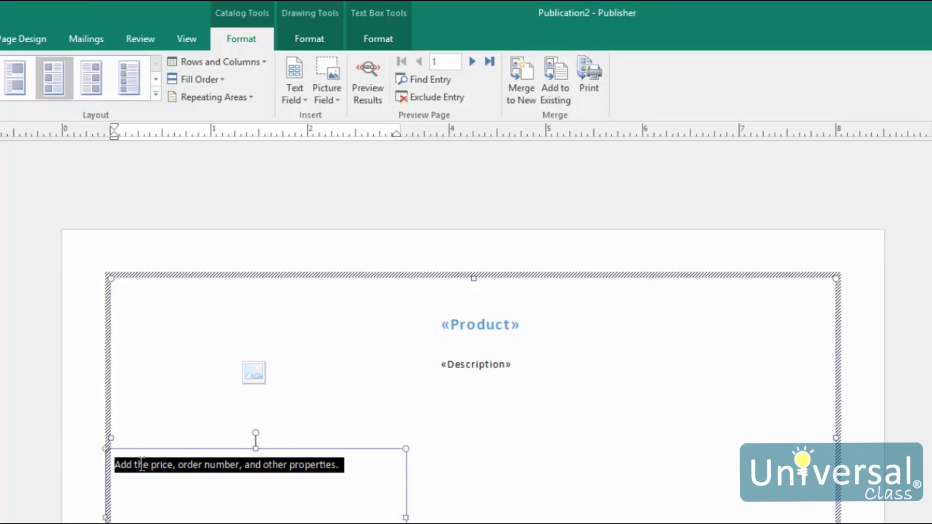
pyautogui.click(291, 99)
pyautogui.click(311, 152)
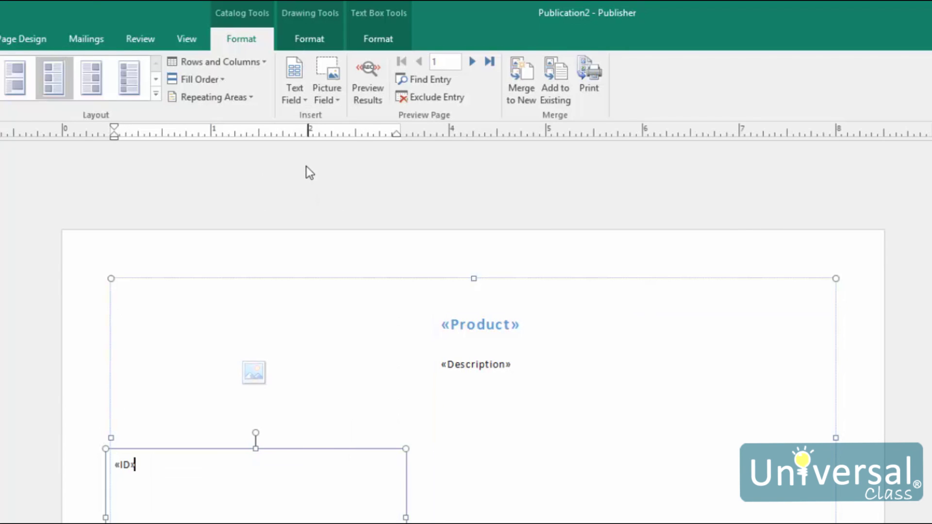
pyautogui.press('Return')
pyautogui.click(301, 98)
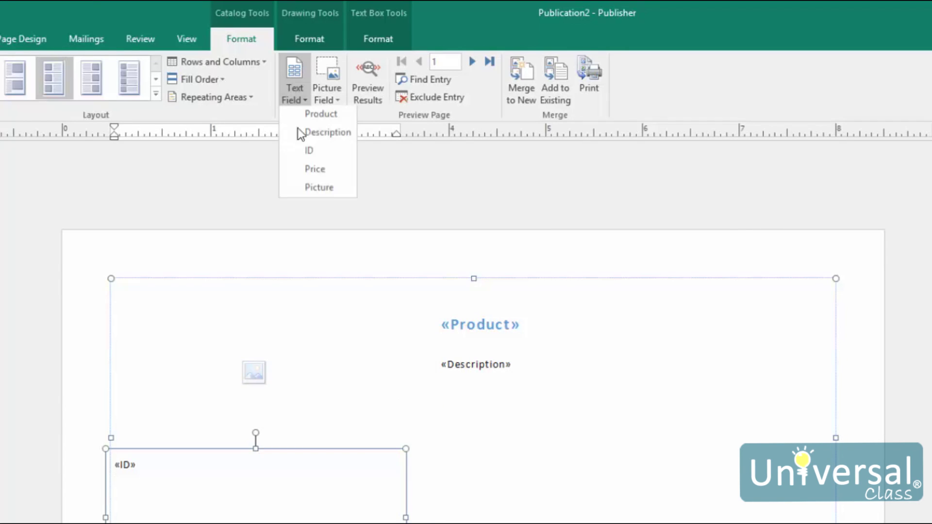
pyautogui.click(315, 169)
pyautogui.click(430, 397)
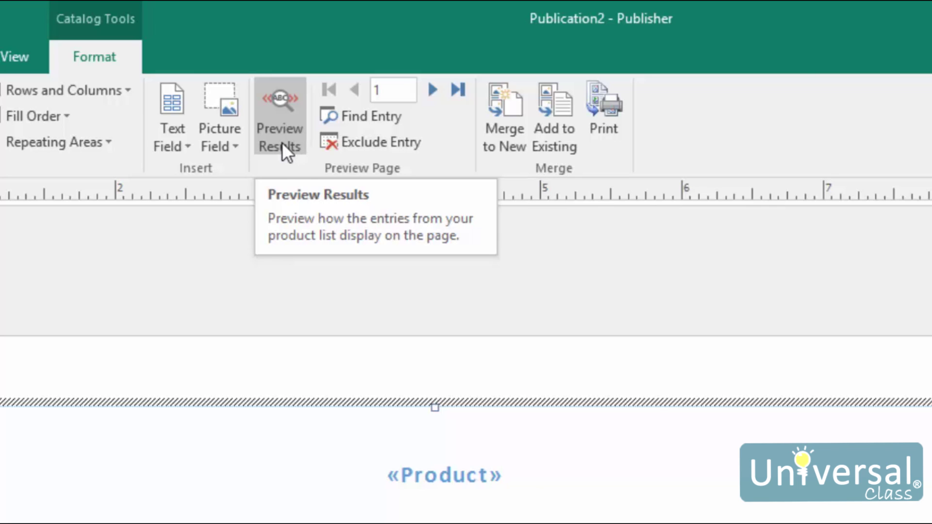
pyautogui.scroll(-2, 437, 413)
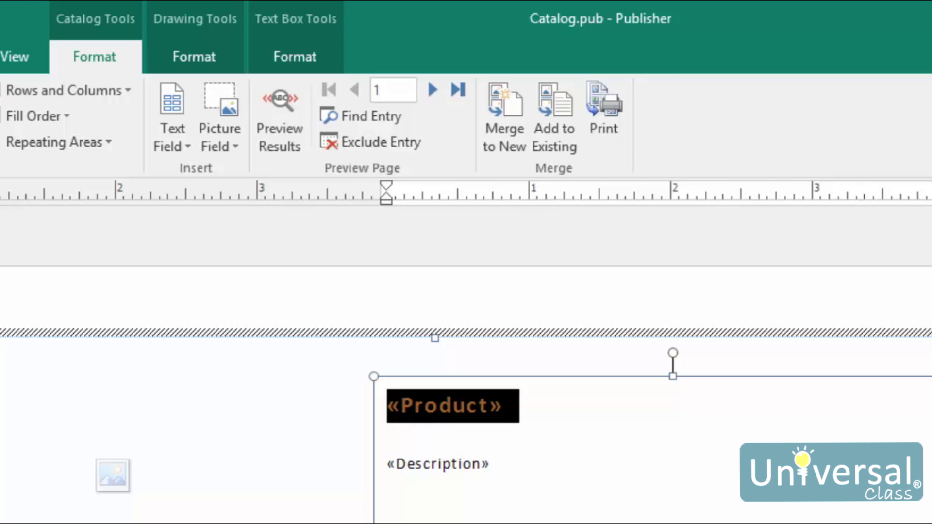
pyautogui.moveTo(517, 333); pyautogui.dragTo(517, 335)
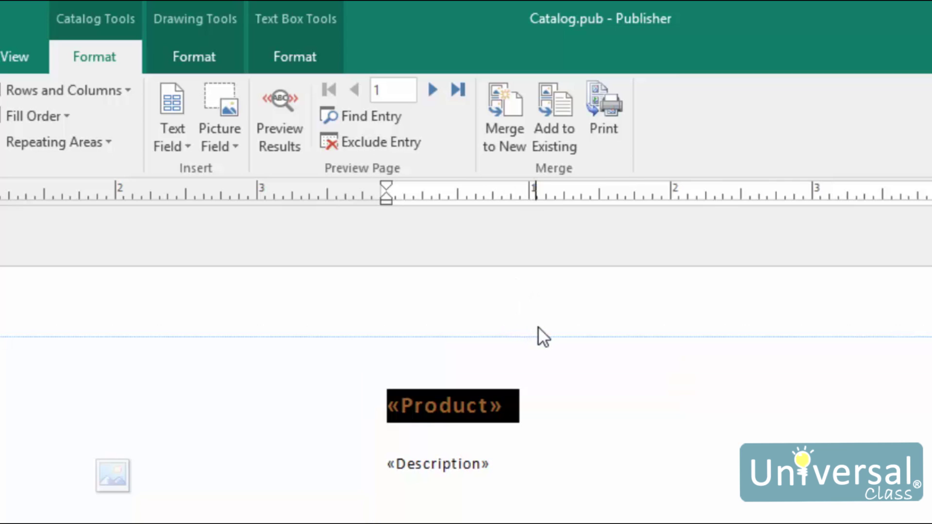